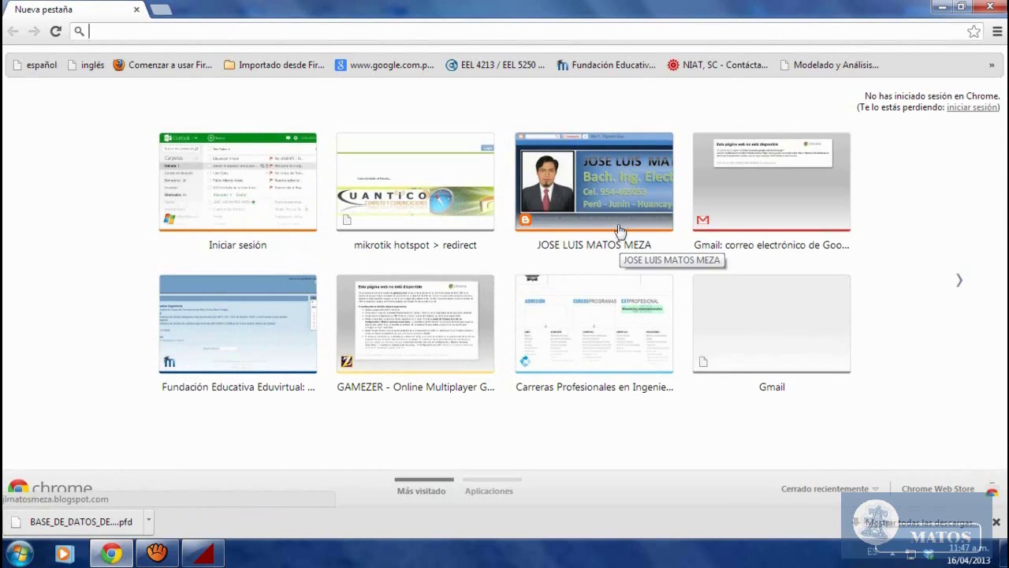
Open the frequently visited electrical engineering blog and follow its related-sites link to COES - SINAC.
click(625, 230)
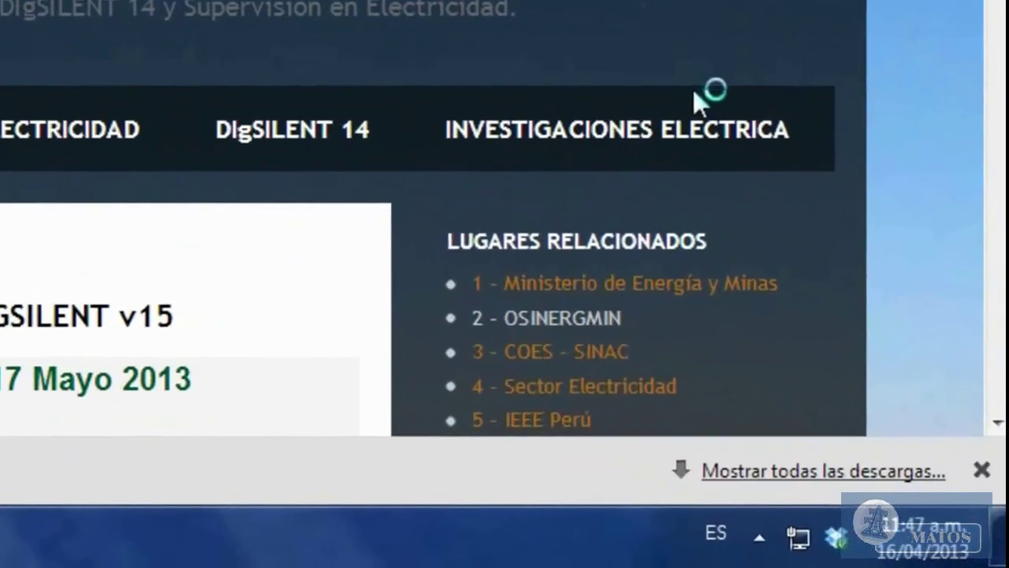
scroll(774, 205, down, 2)
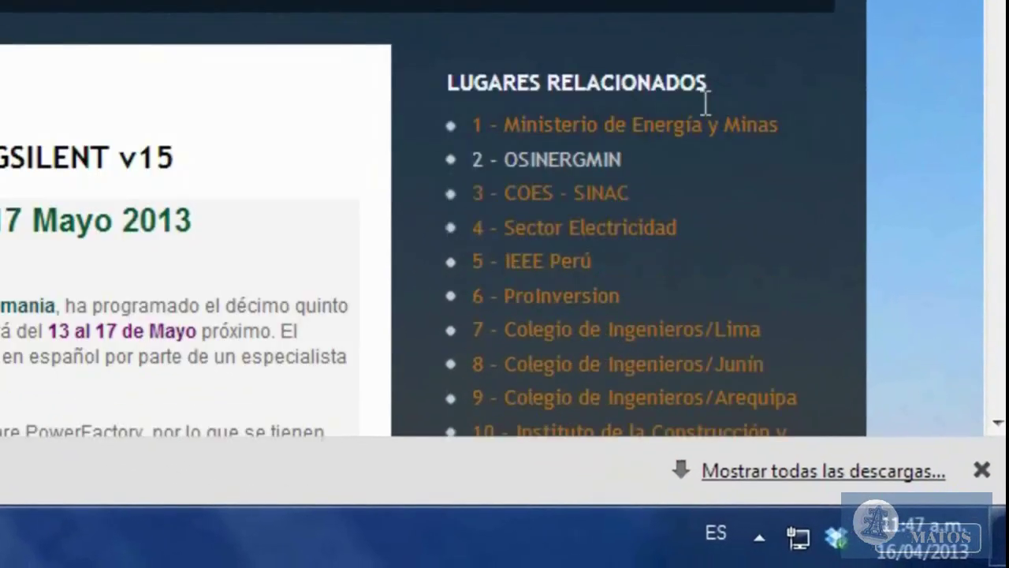
click(550, 213)
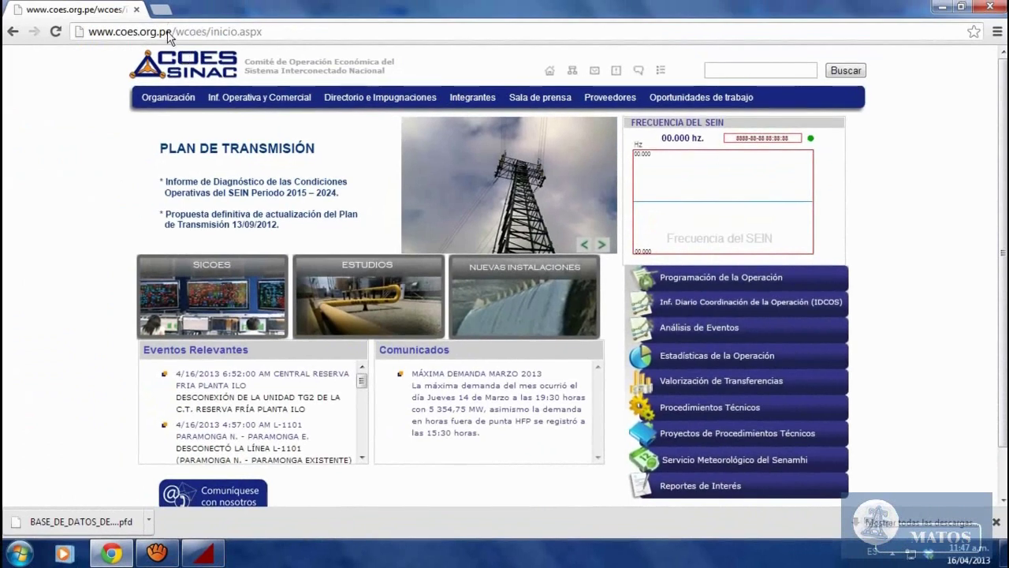
click(168, 31)
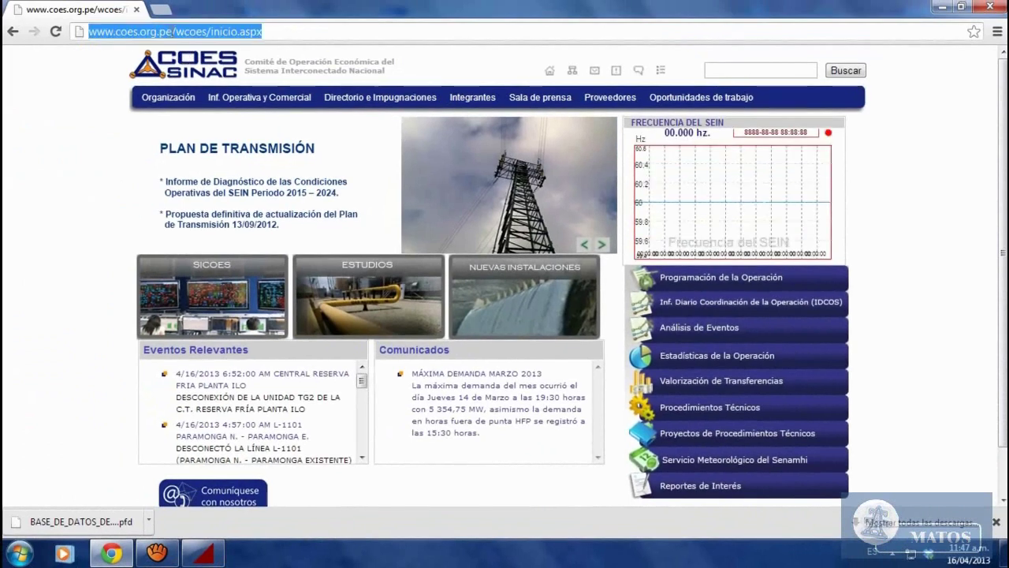
click(168, 32)
drag(168, 32, 88, 31)
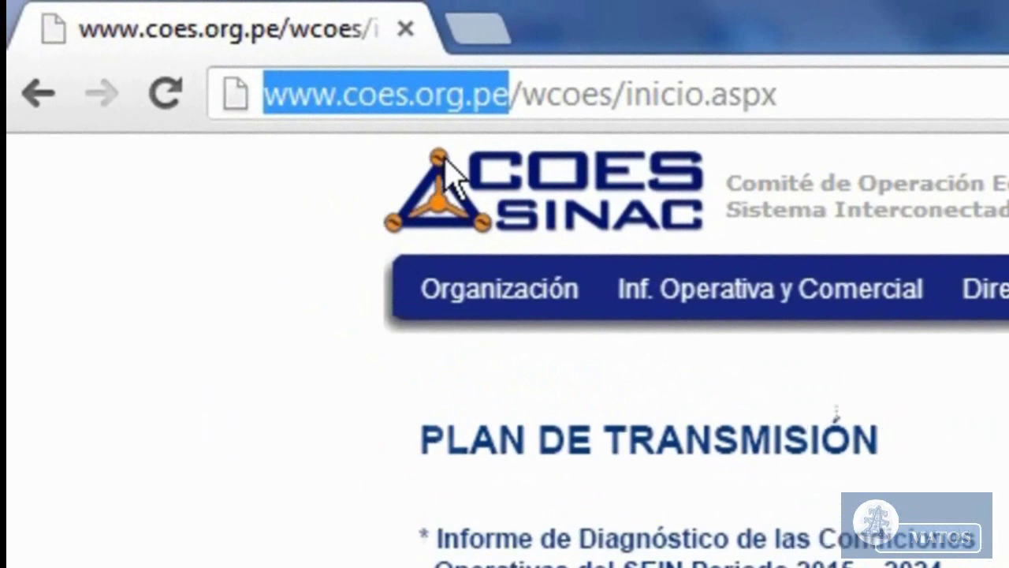
click(139, 531)
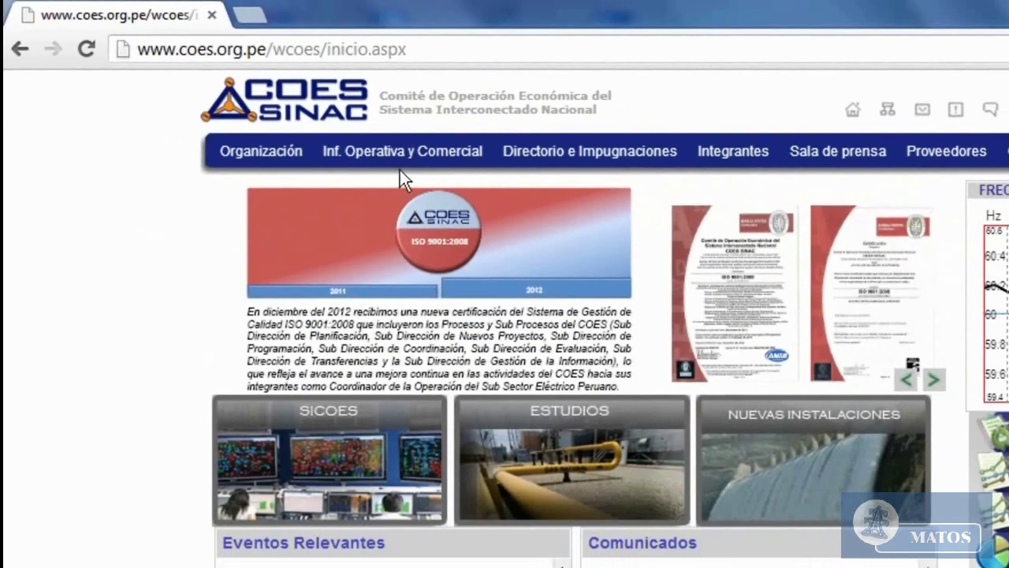
Open Información Referencial para Estudios de Preoperatividad under Nuevas Instalaciones and choose the file BASE DE DATOS DEL SEIN 2013-2016_marzo 2013.
mouse_move(393, 155)
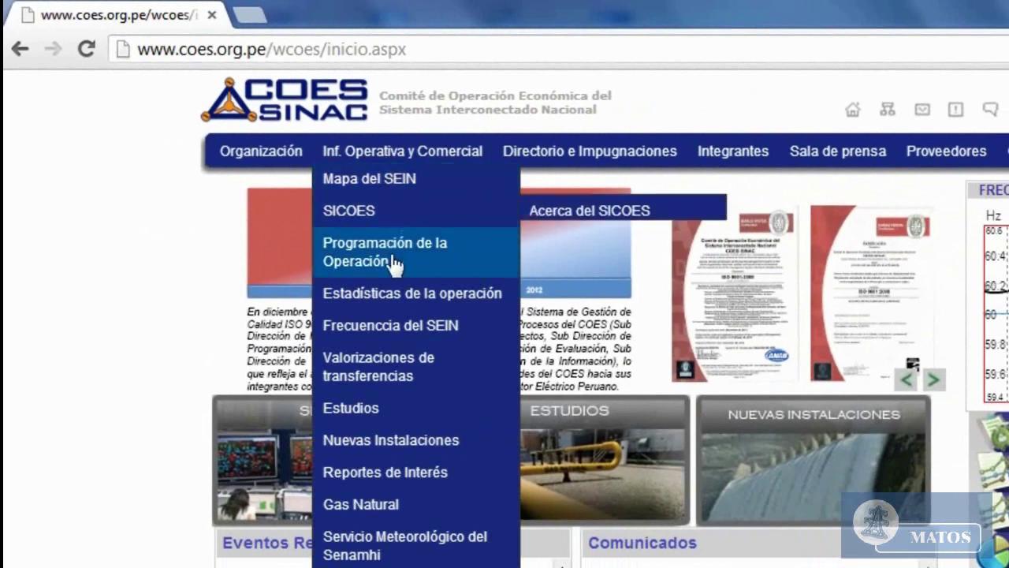
mouse_move(401, 450)
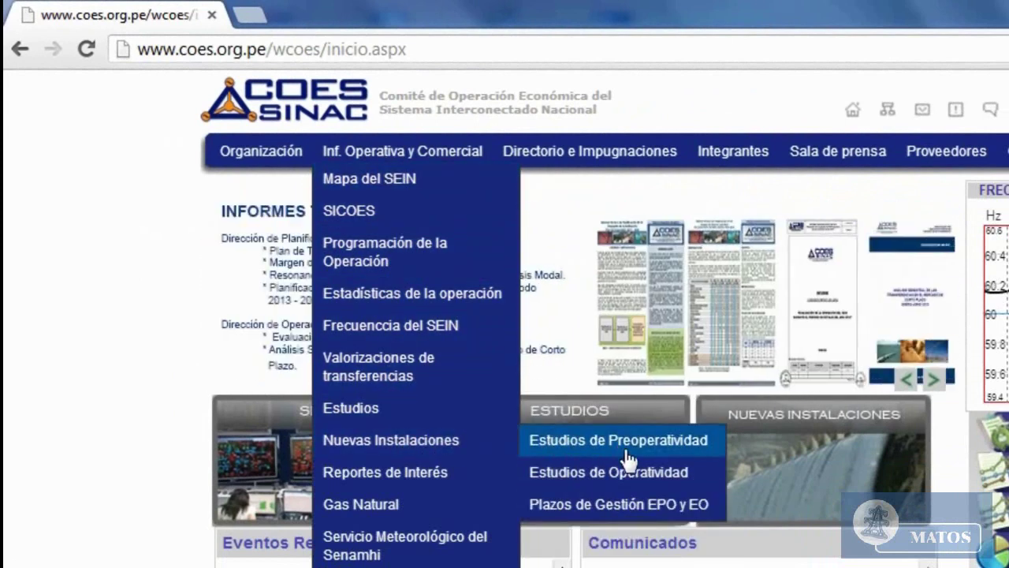
click(626, 454)
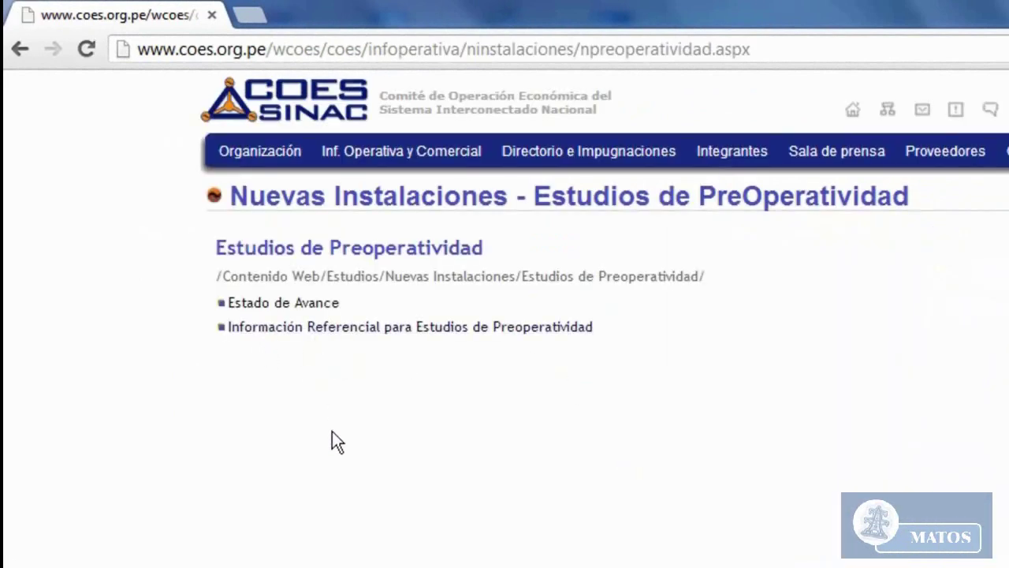
click(389, 331)
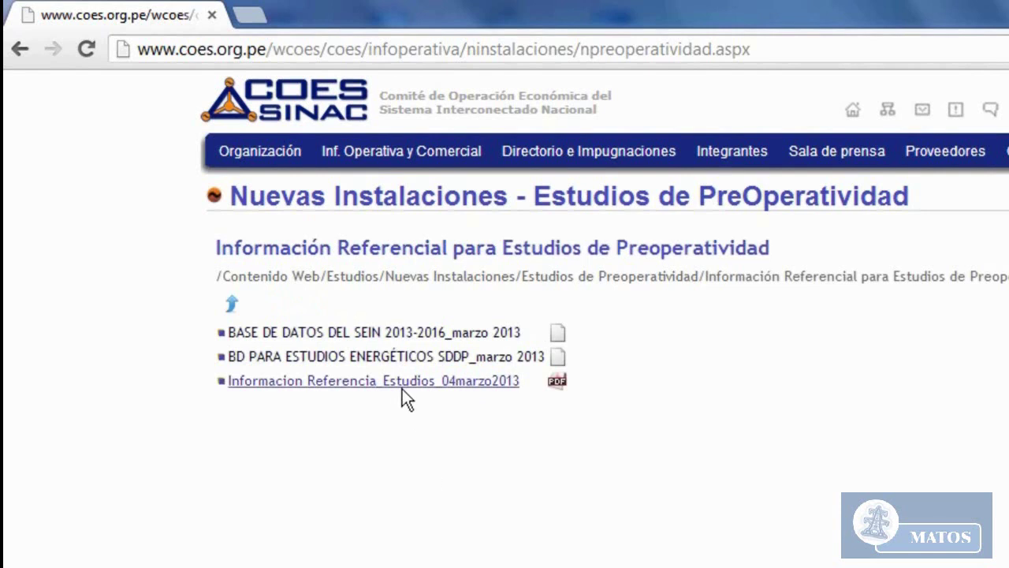
click(415, 335)
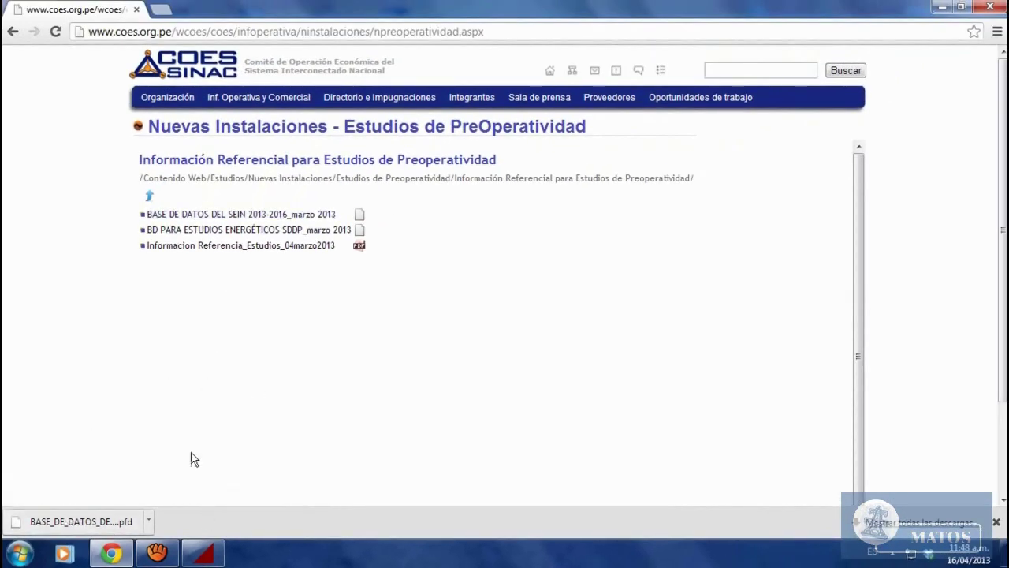
Switch to DIgSILENT PowerFactory and select the PROY_3 folder under USUARIO in the Data Manager.
click(203, 552)
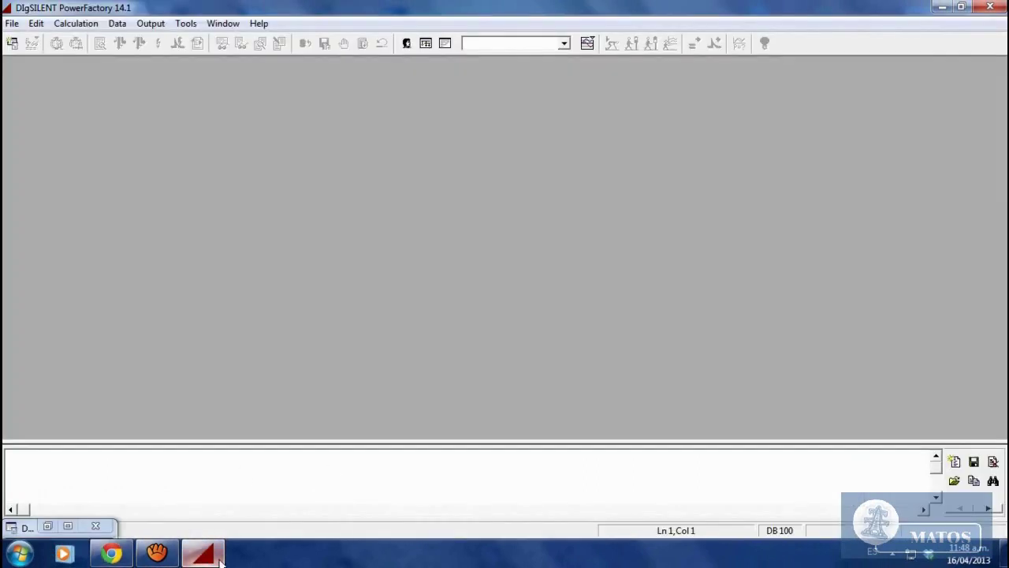
click(210, 556)
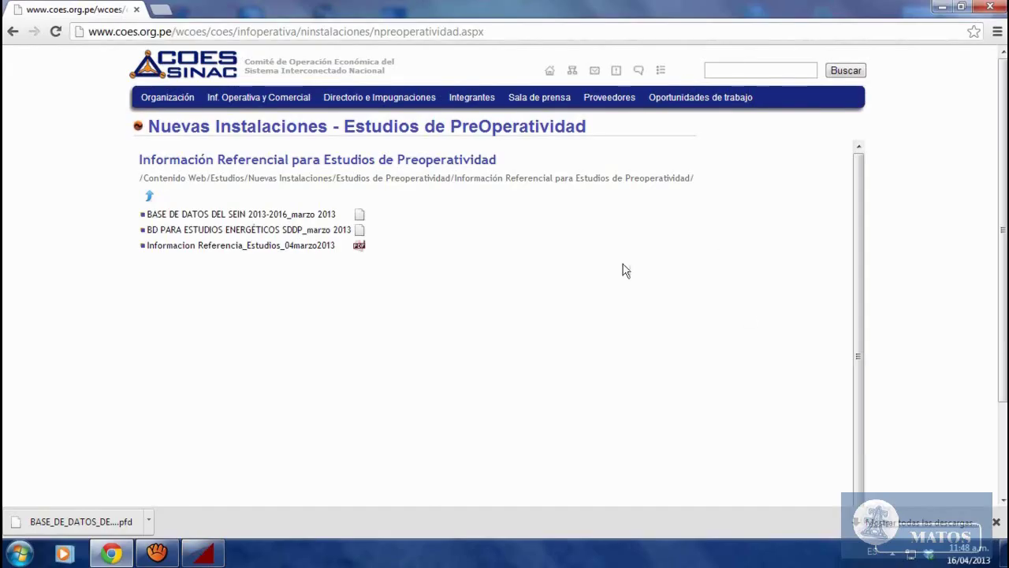
click(210, 556)
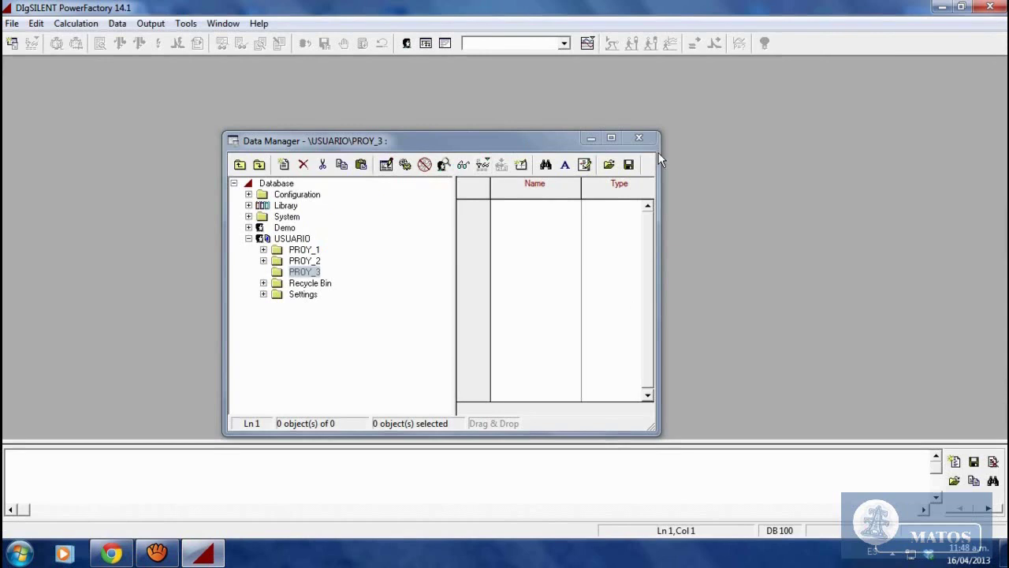
click(292, 239)
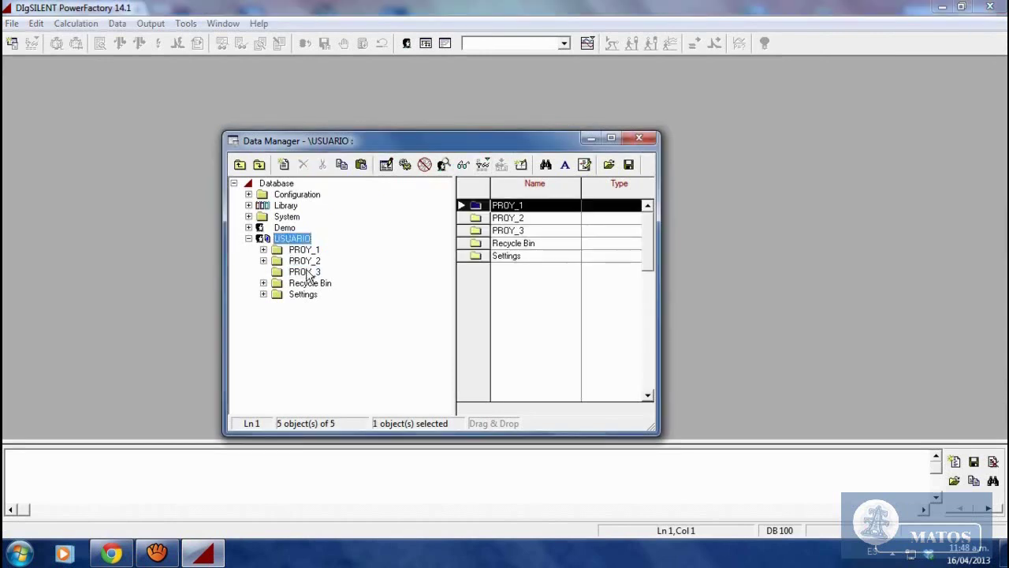
click(307, 272)
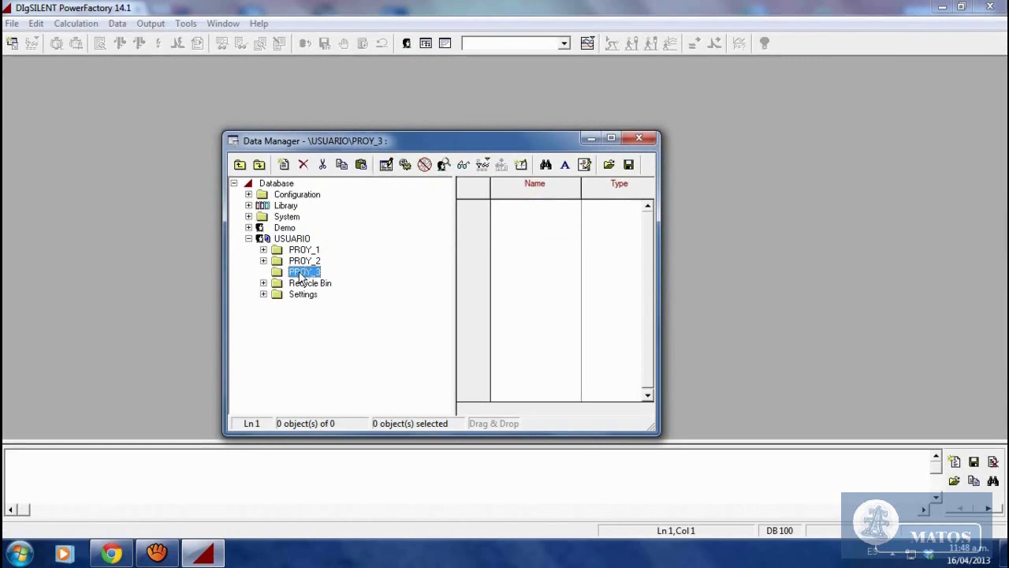
Import BASE_DE_DATOS_DEL_SEIN_2013-2016_marzo_2013.pfd from the Descargas folder into PROY_3.
right_click(301, 275)
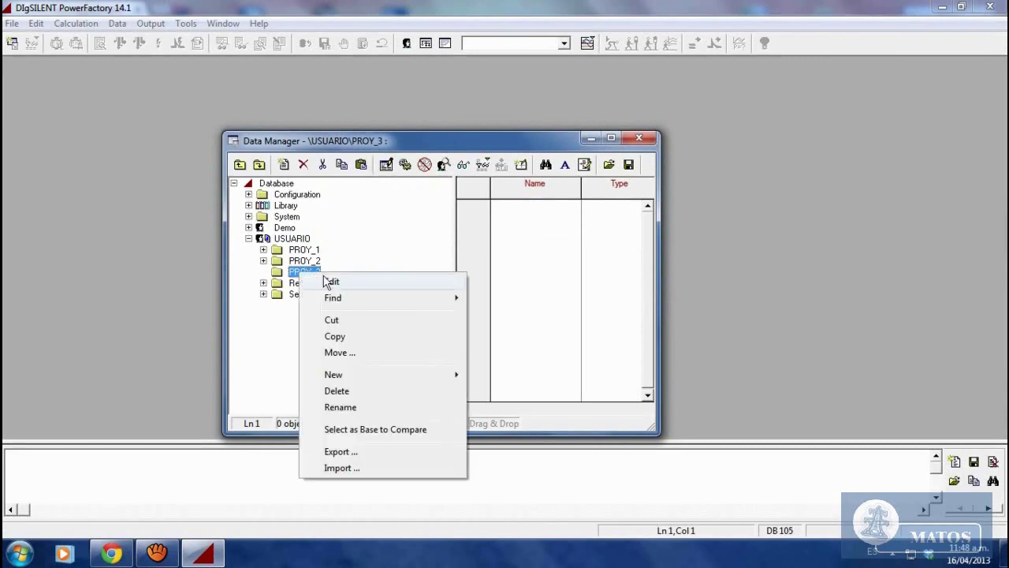
click(353, 468)
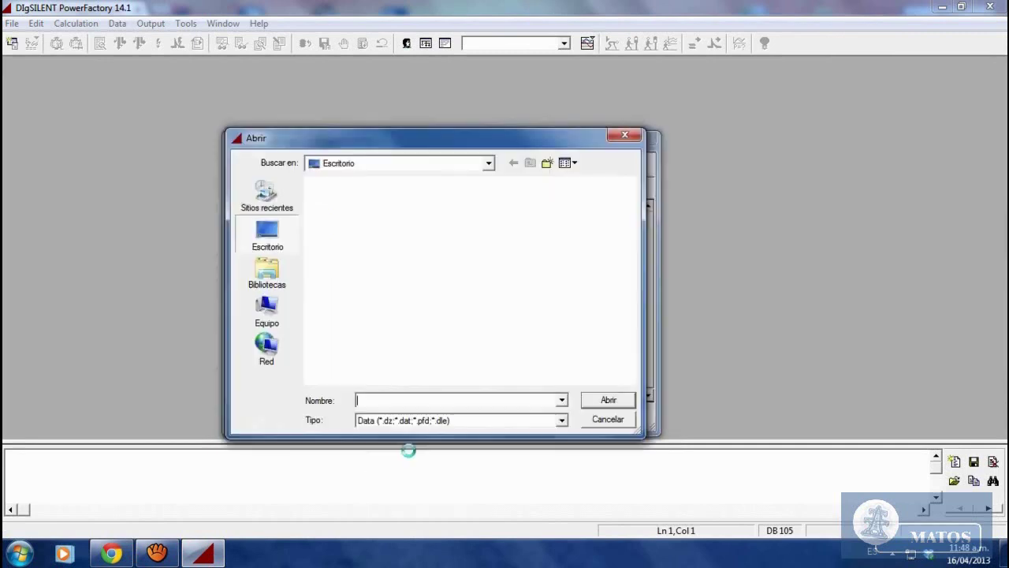
drag(629, 236, 620, 336)
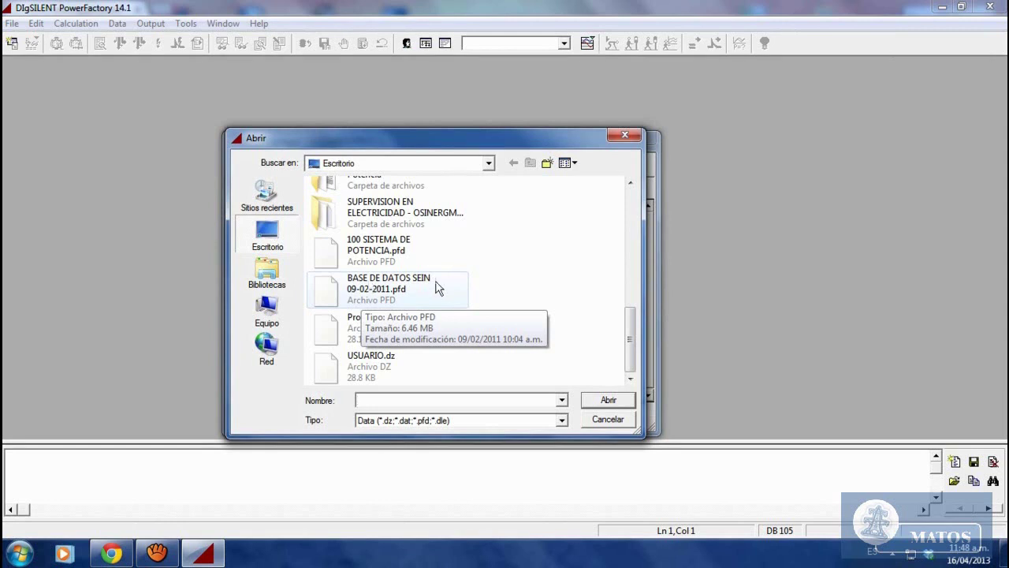
click(343, 294)
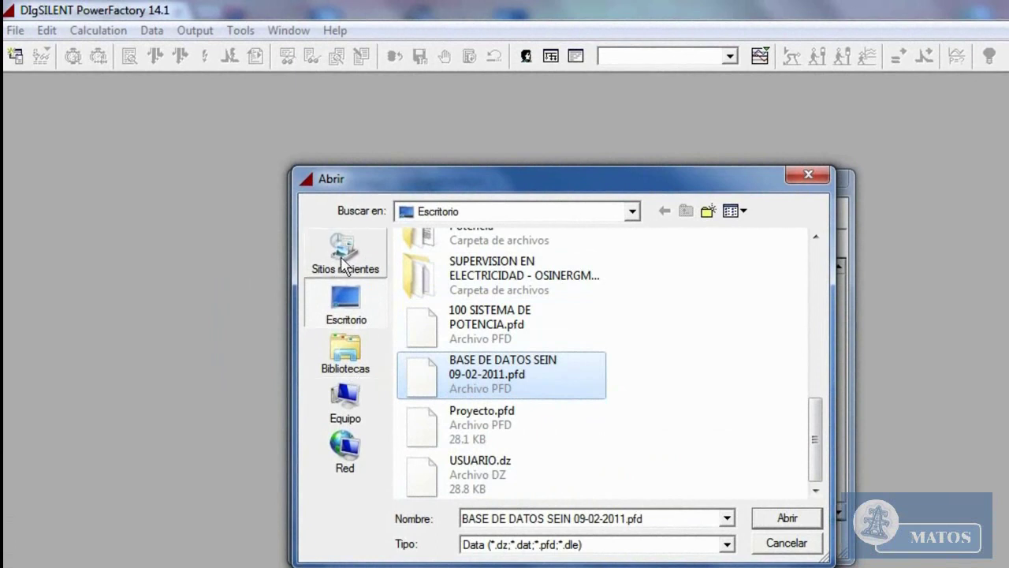
click(347, 262)
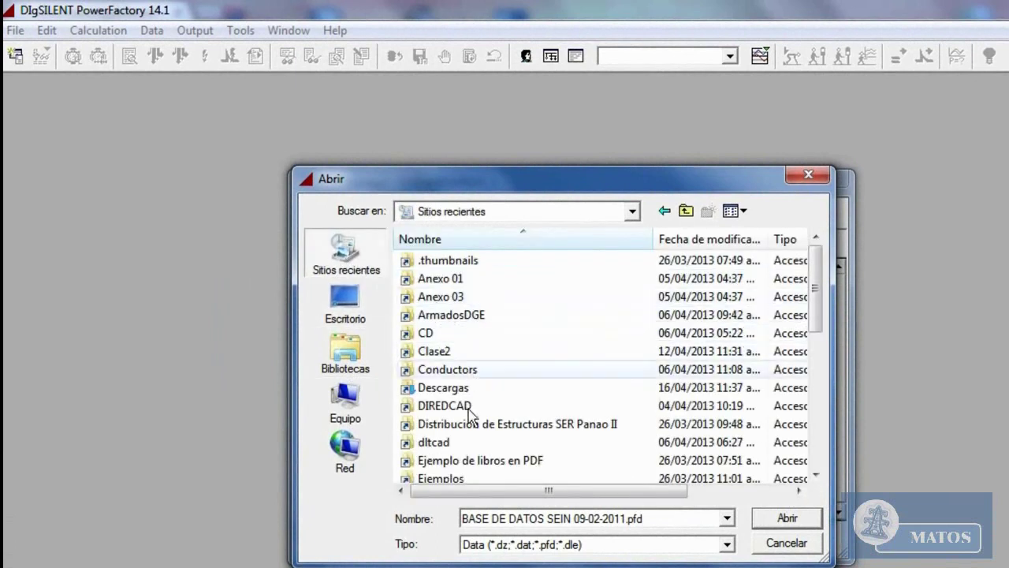
click(460, 394)
double_click(460, 394)
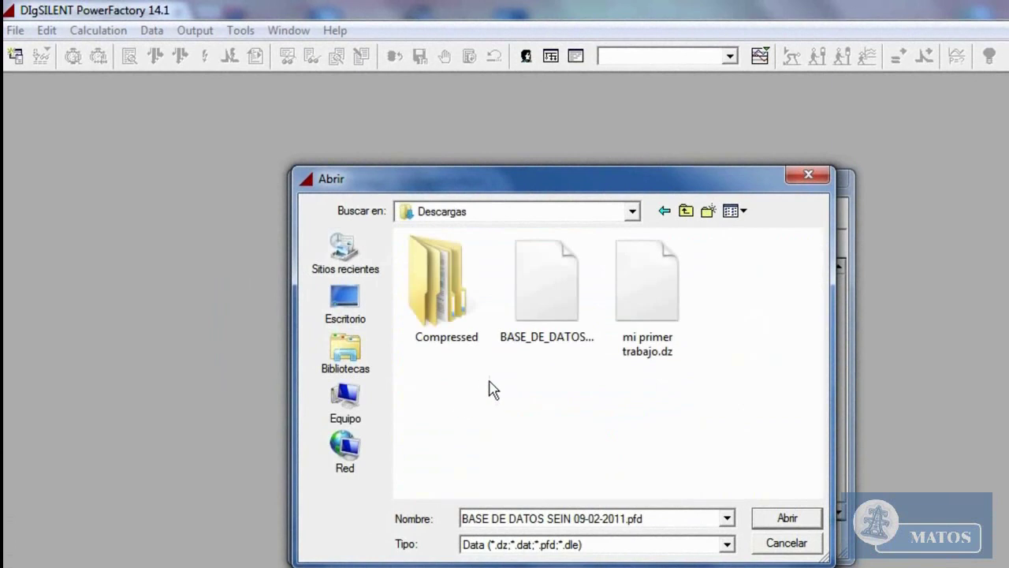
click(540, 320)
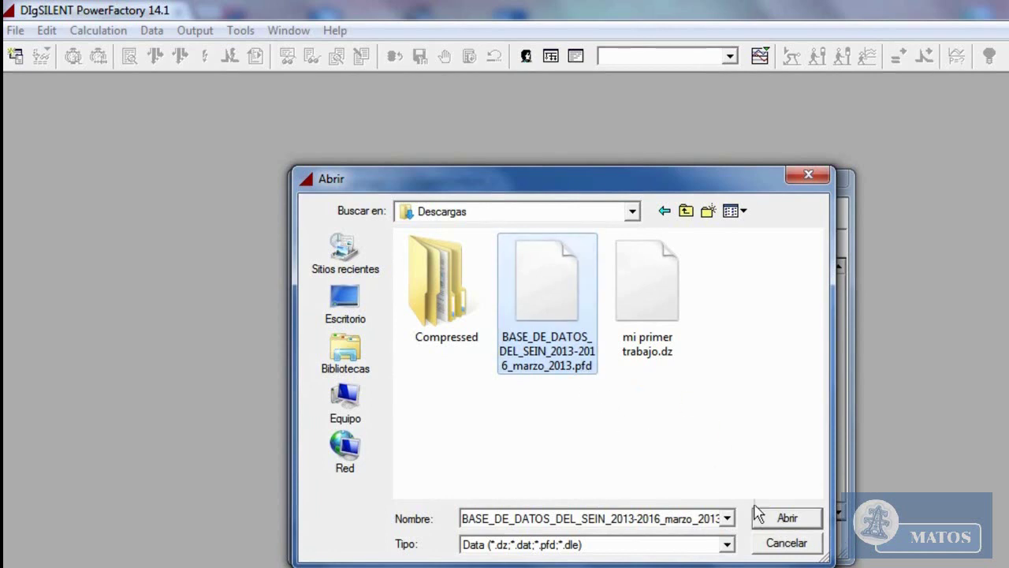
click(776, 517)
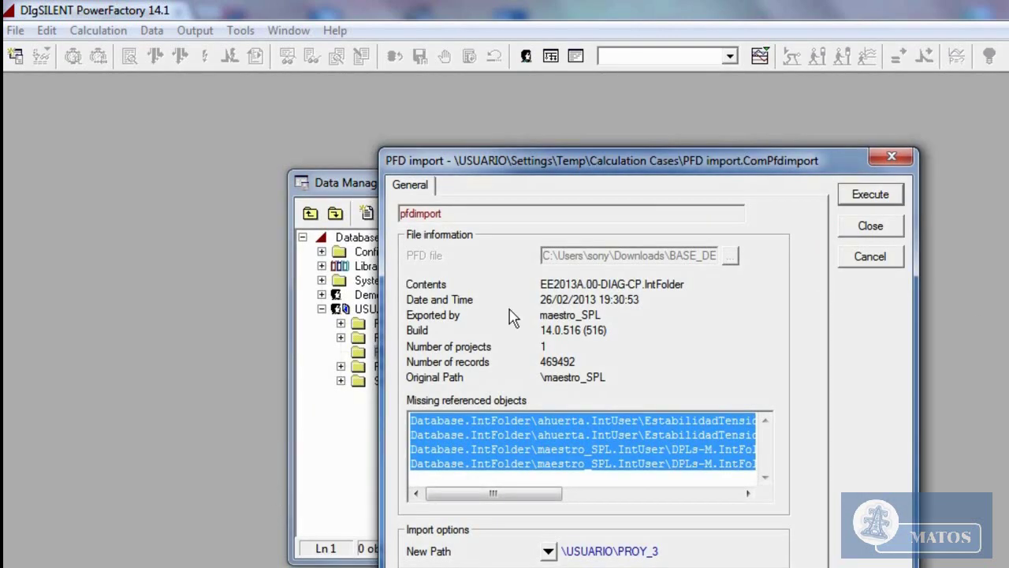
click(874, 197)
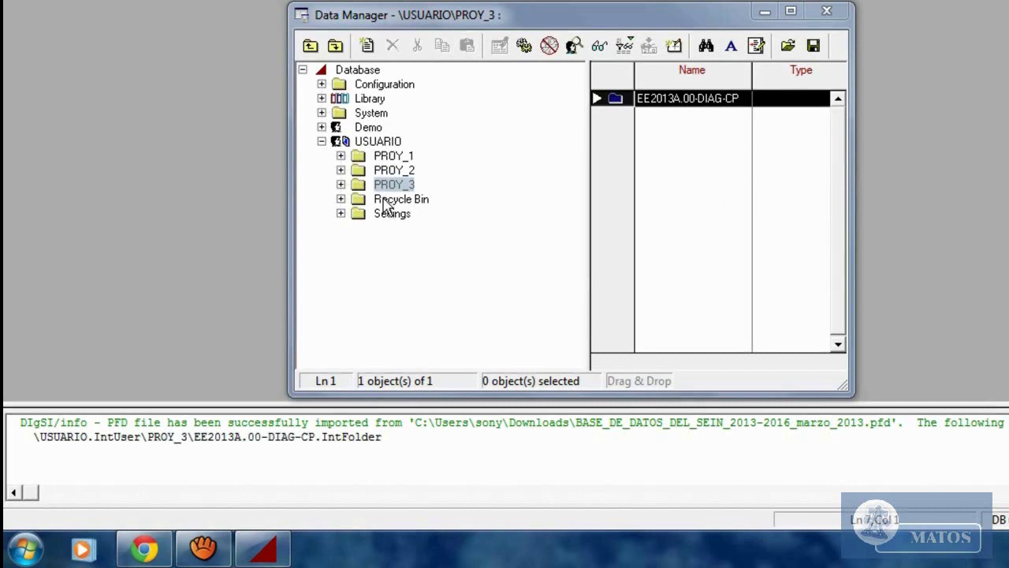
Expand PROY_3 down to the project BASE DE DATOS BUILD 516 and examine its contents.
click(341, 185)
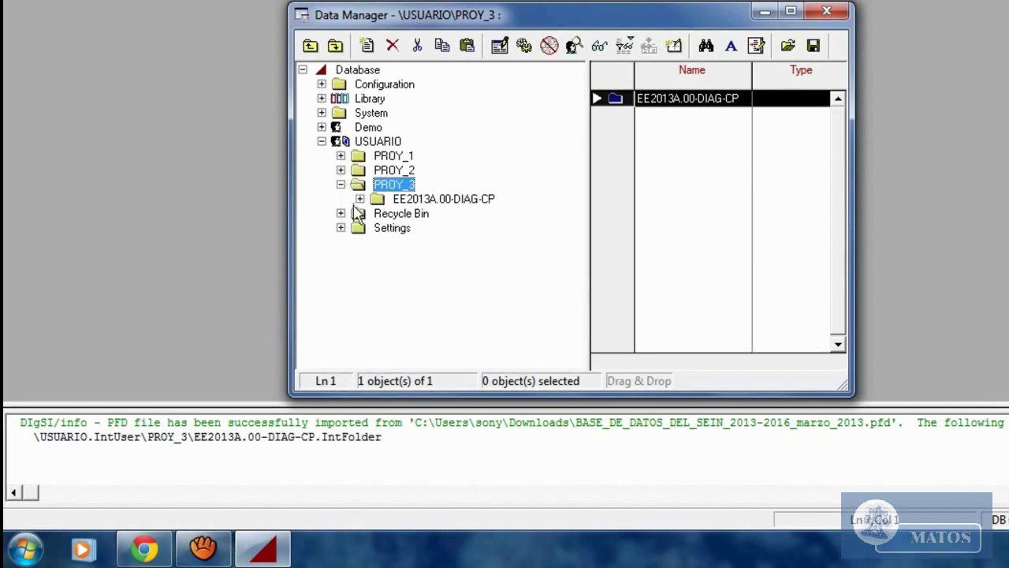
click(359, 199)
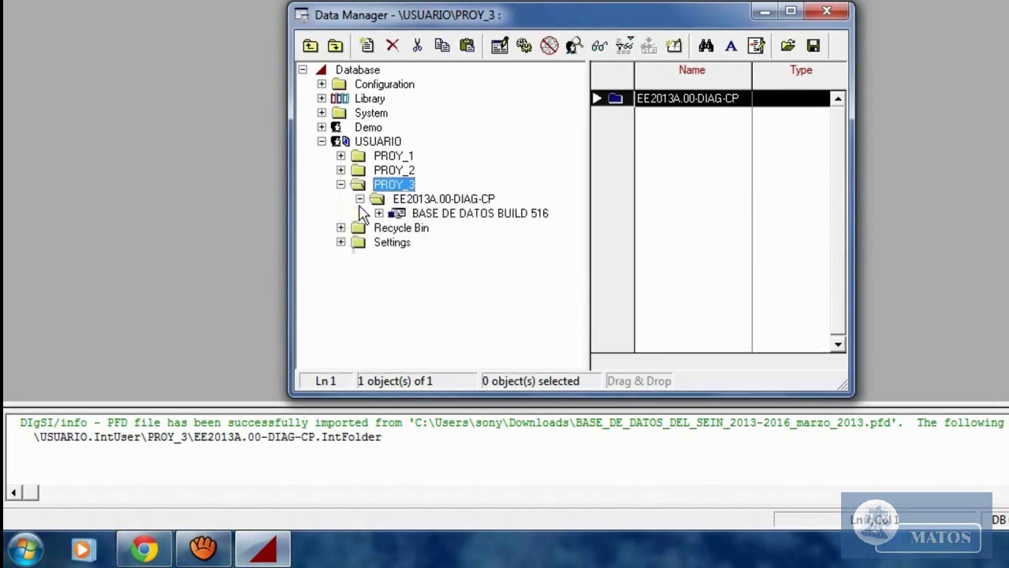
click(465, 216)
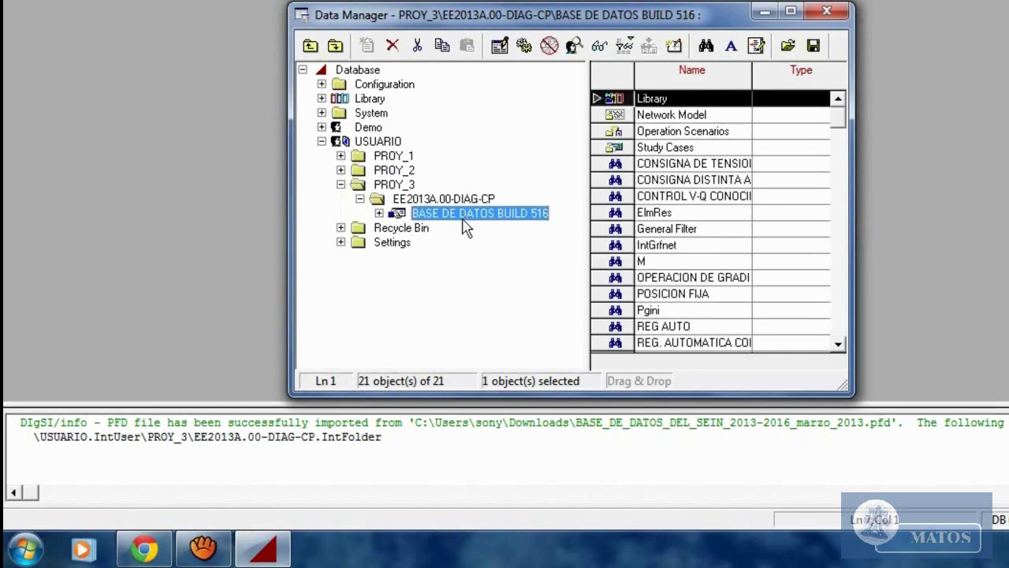
click(379, 214)
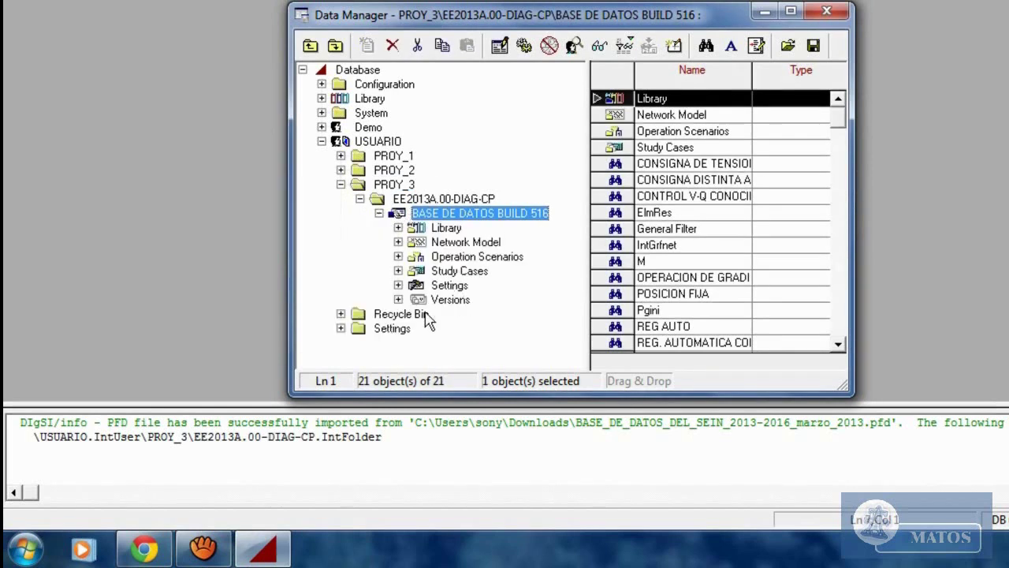
click(380, 213)
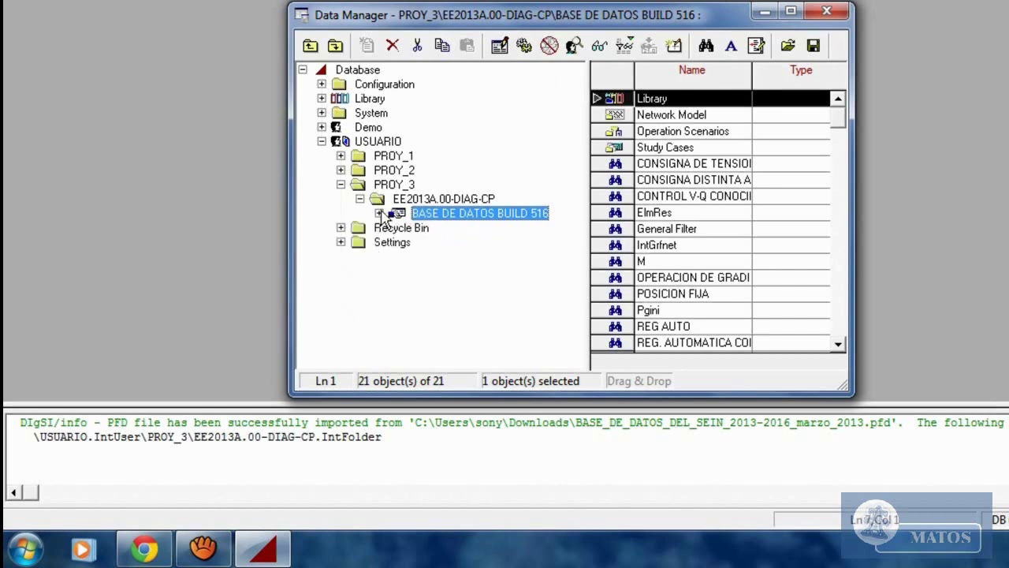
Activate the project BASE DE DATOS BUILD 516 in EE2013A.00-DIAG-CP and close the Data Manager.
click(465, 199)
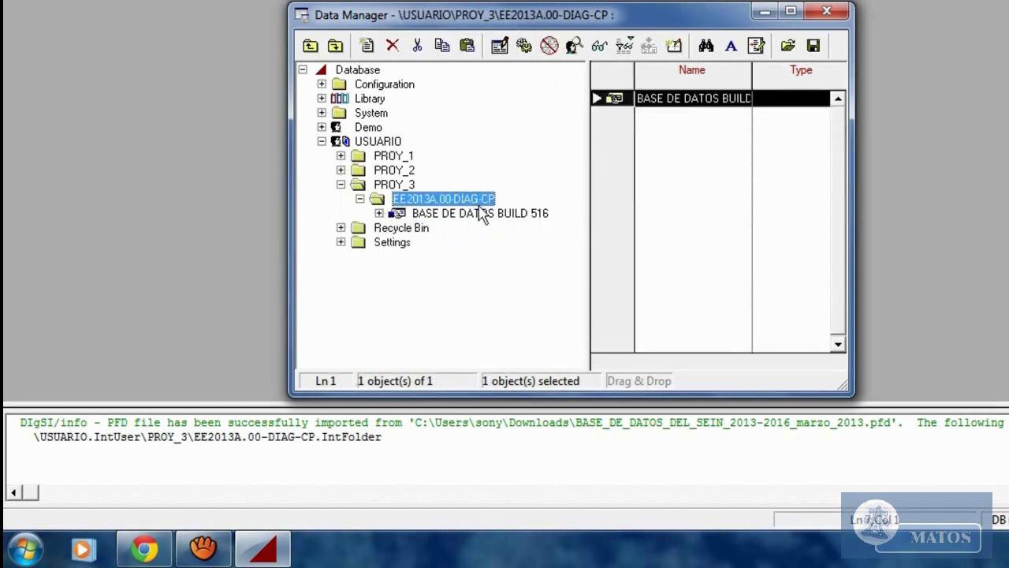
click(480, 216)
right_click(487, 220)
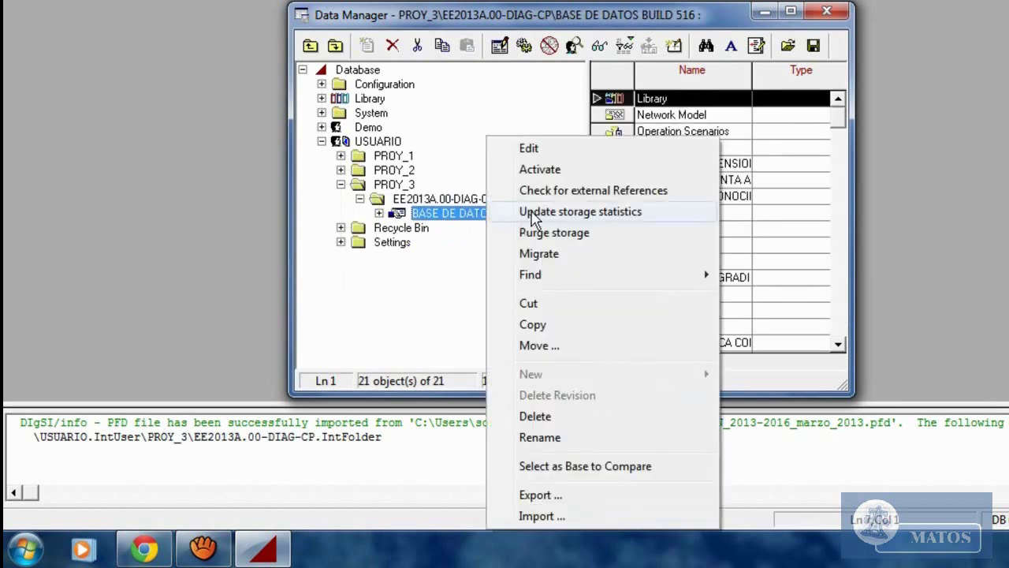
click(541, 171)
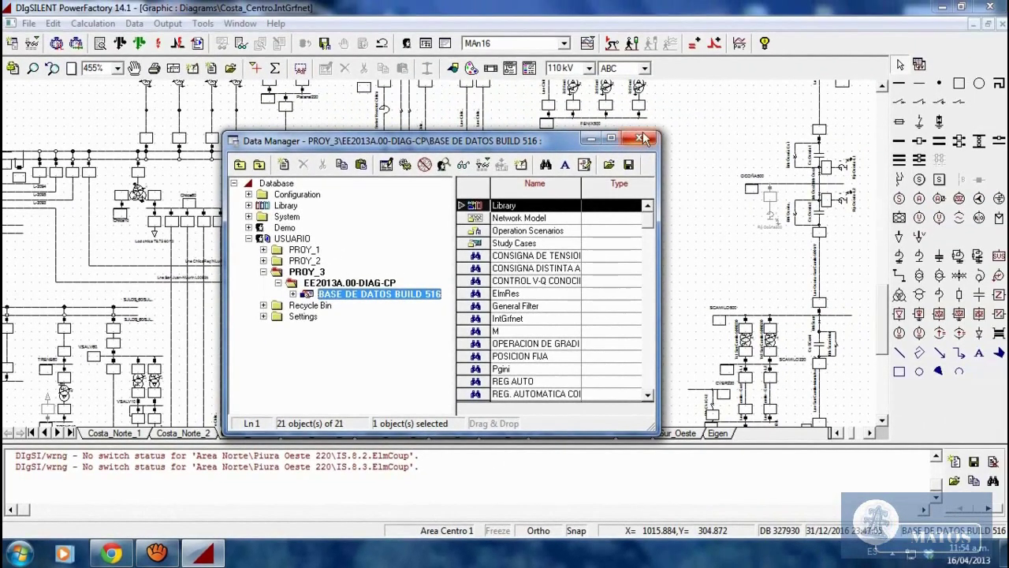
click(638, 140)
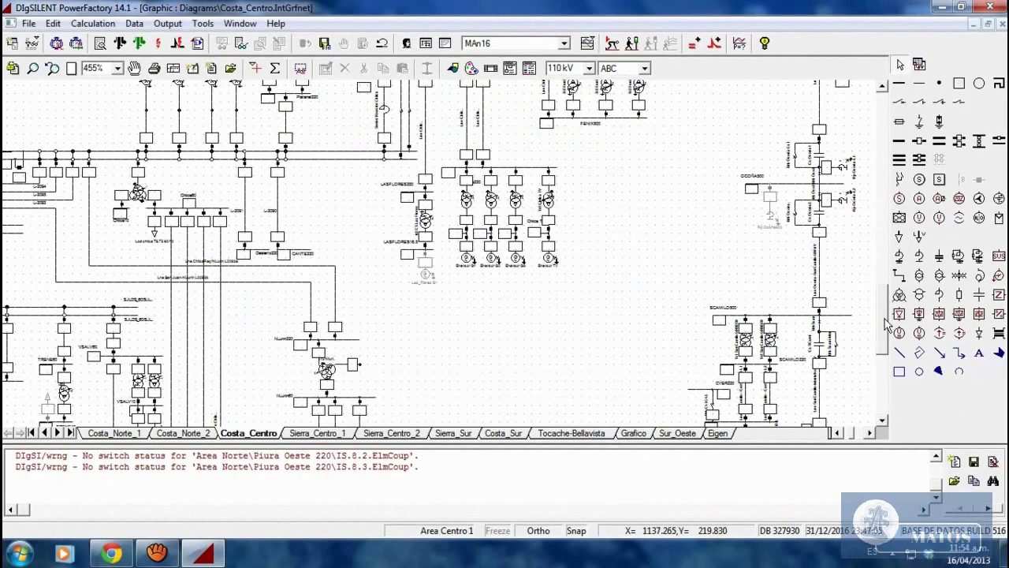
Examine the network layout of the Costa_Centro diagram down to its lower end, displaying it at 200% zoom.
mouse_move(886, 322)
mouse_down()
mouse_move(865, 213)
mouse_move(858, 387)
mouse_move(871, 134)
mouse_move(880, 388)
mouse_up()
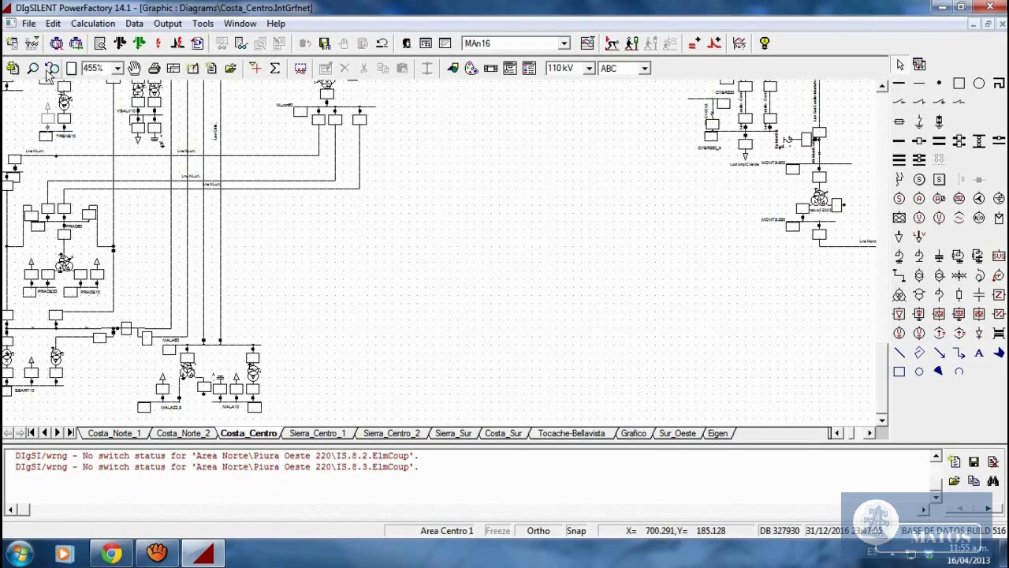
click(118, 69)
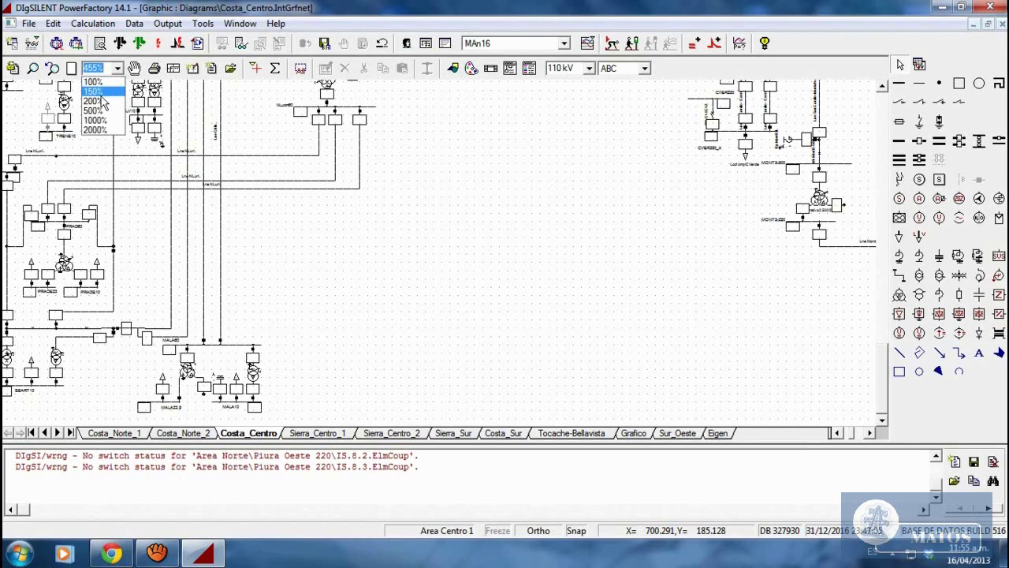
click(96, 101)
scroll(557, 287, up, 3)
scroll(556, 287, down, 3)
scroll(557, 287, up, 3)
scroll(366, 337, down, 1)
scroll(366, 337, down, 3)
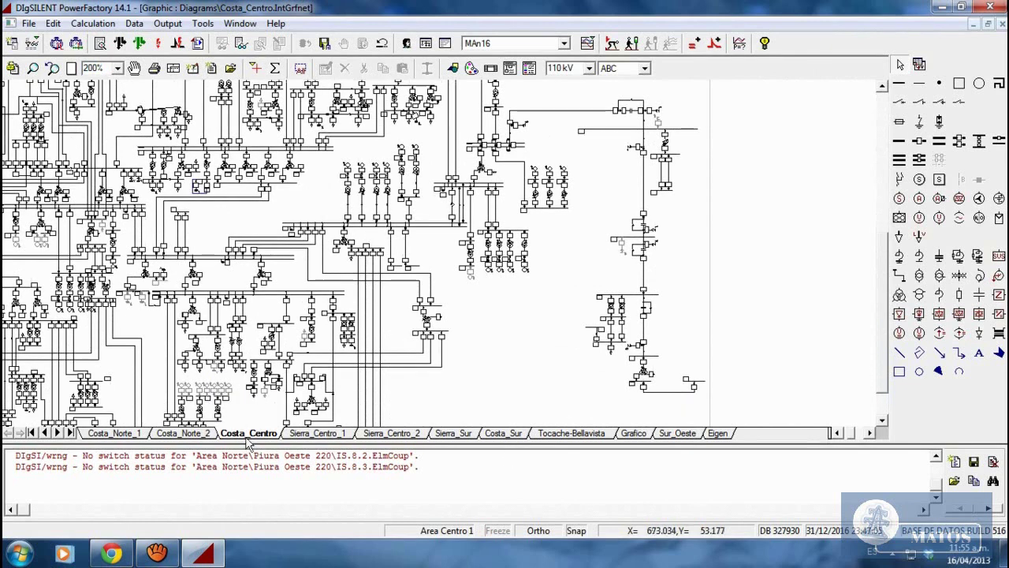
scroll(283, 429, down, 2)
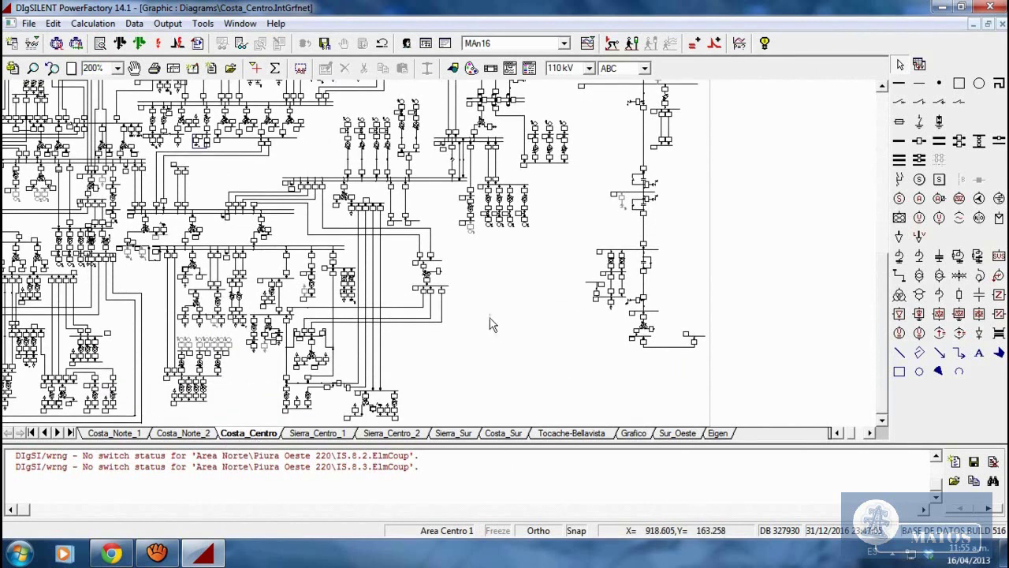
scroll(489, 323, up, 1)
scroll(489, 323, up, 1)
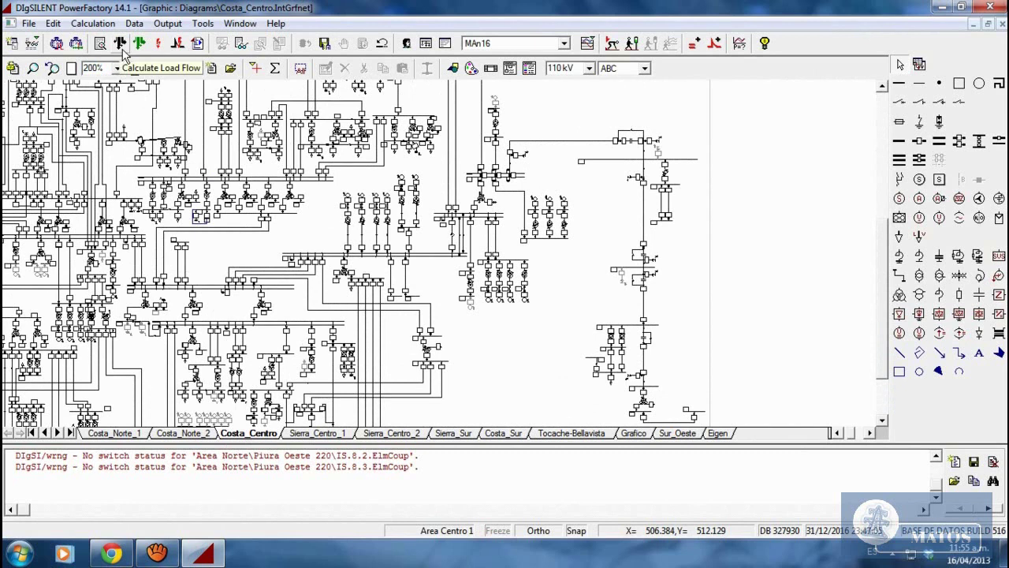
Run a balanced, positive-sequence AC load flow for study case MAn16 and inspect the result colouring on the Costa_Centro diagram.
click(120, 48)
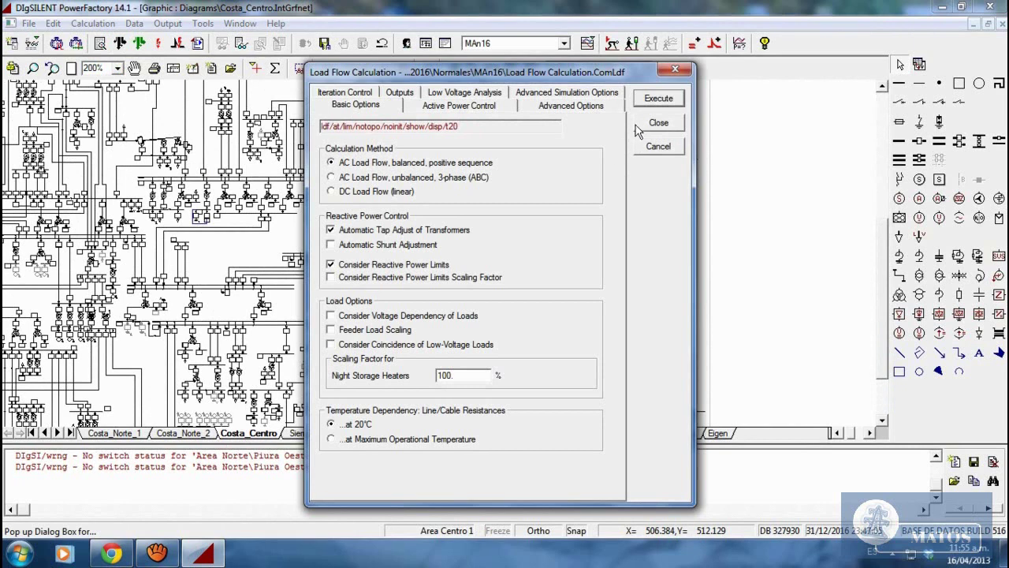
click(663, 103)
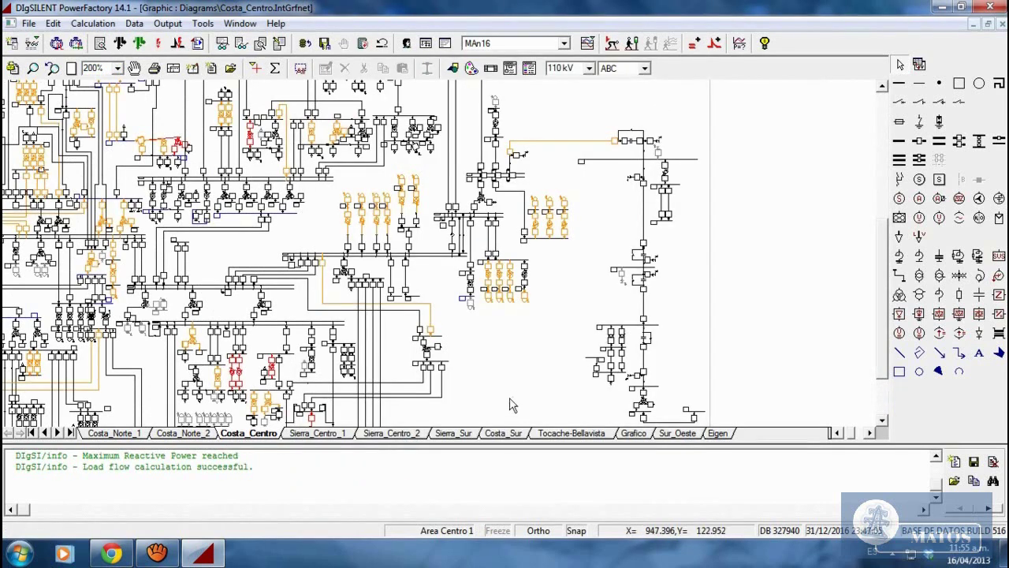
scroll(529, 398, down, 1)
scroll(530, 382, up, 1)
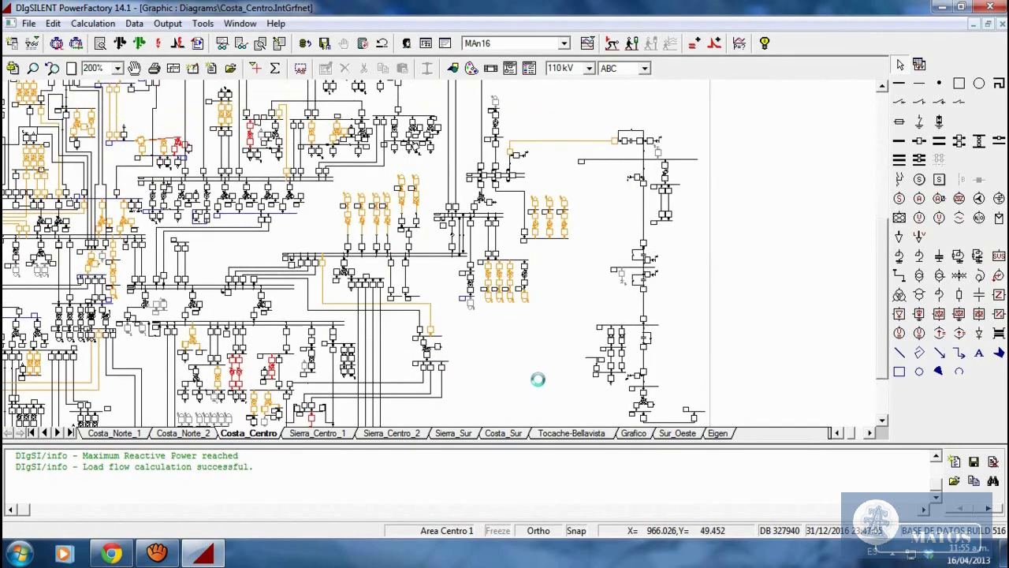
scroll(530, 370, up, 1)
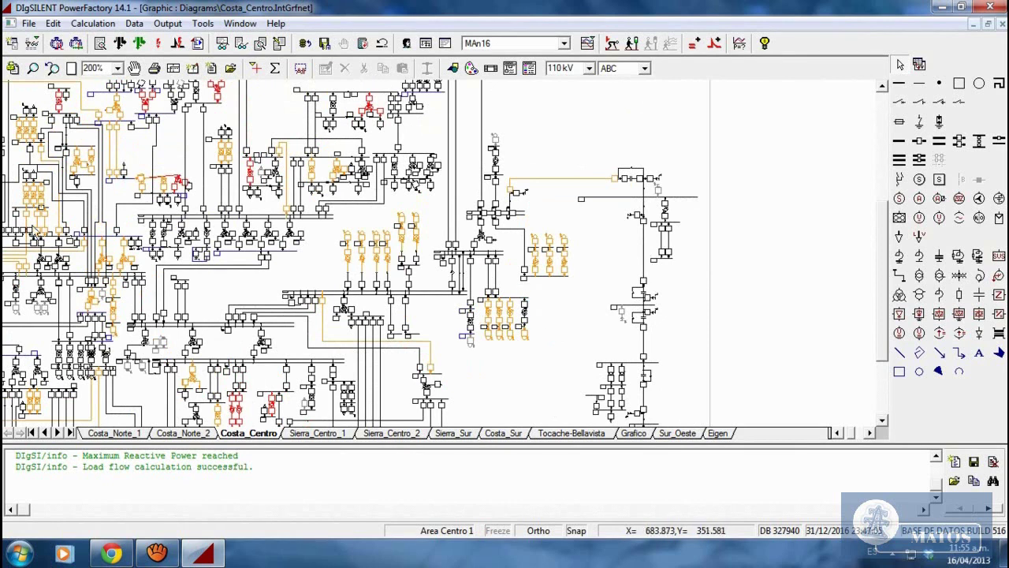